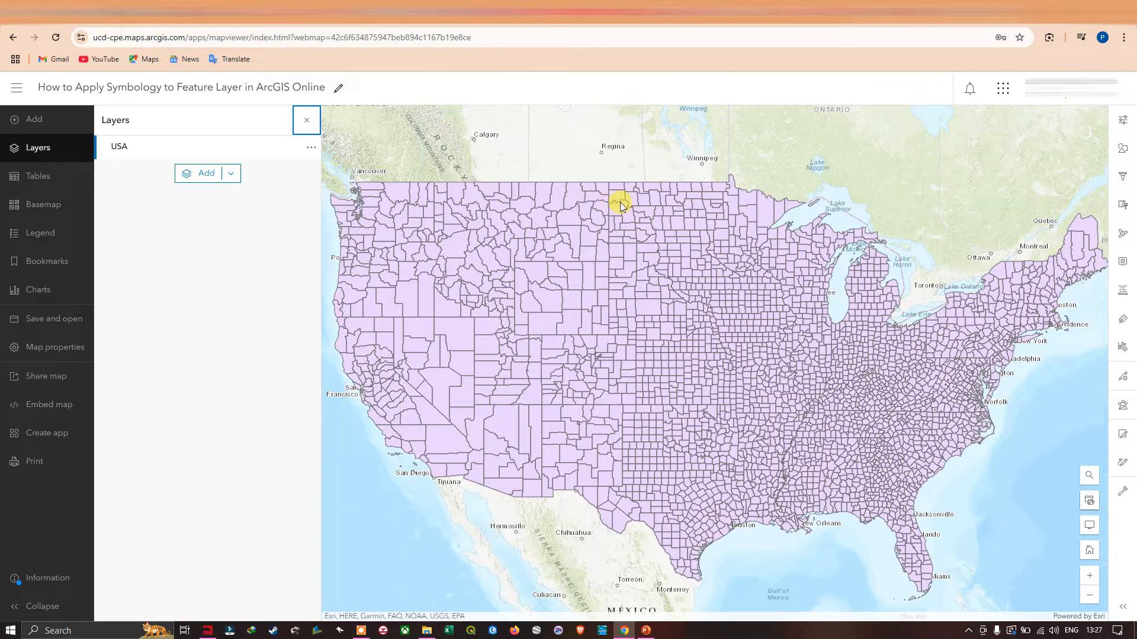
# Step: Open the outline colour of the USA layer's single-symbol polygon style for editing
pyautogui.click(1123, 124)
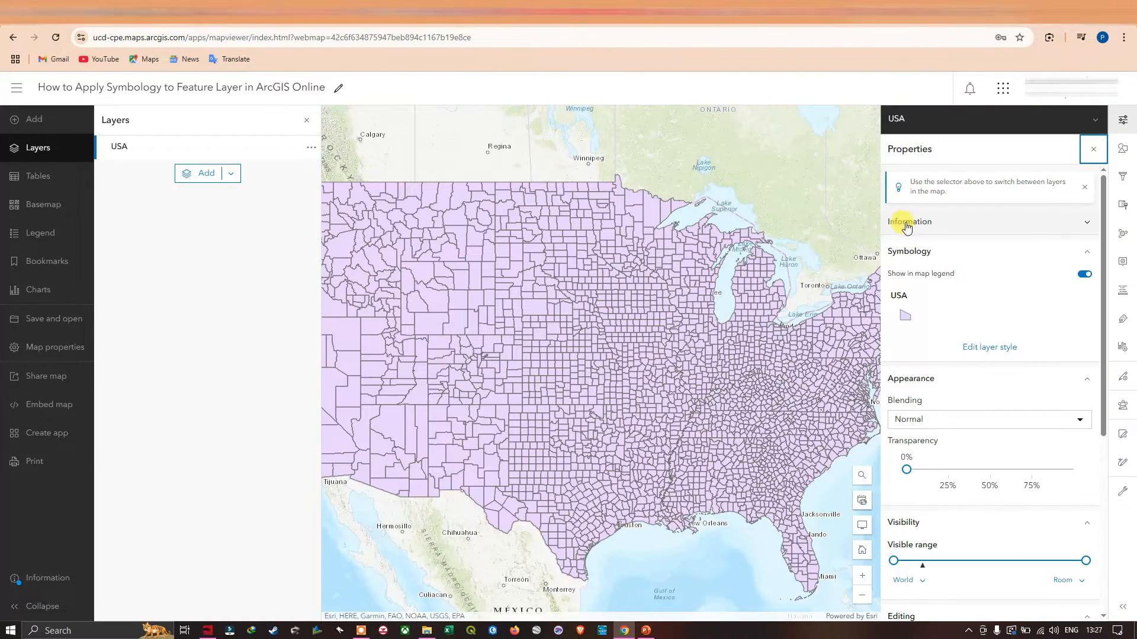
pyautogui.click(989, 349)
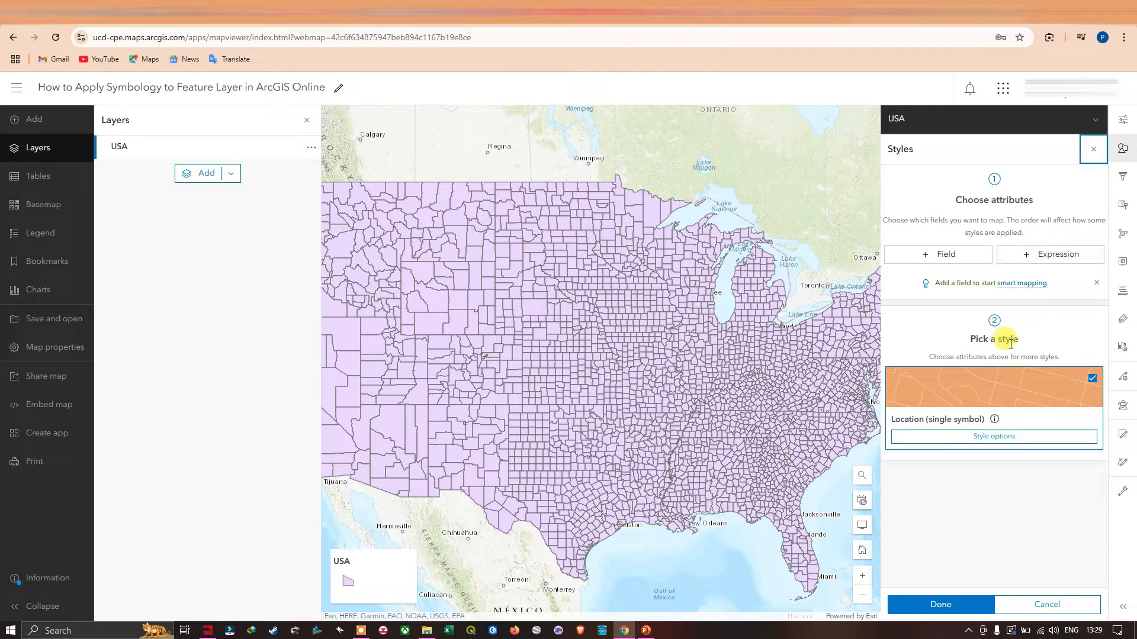
pyautogui.click(978, 439)
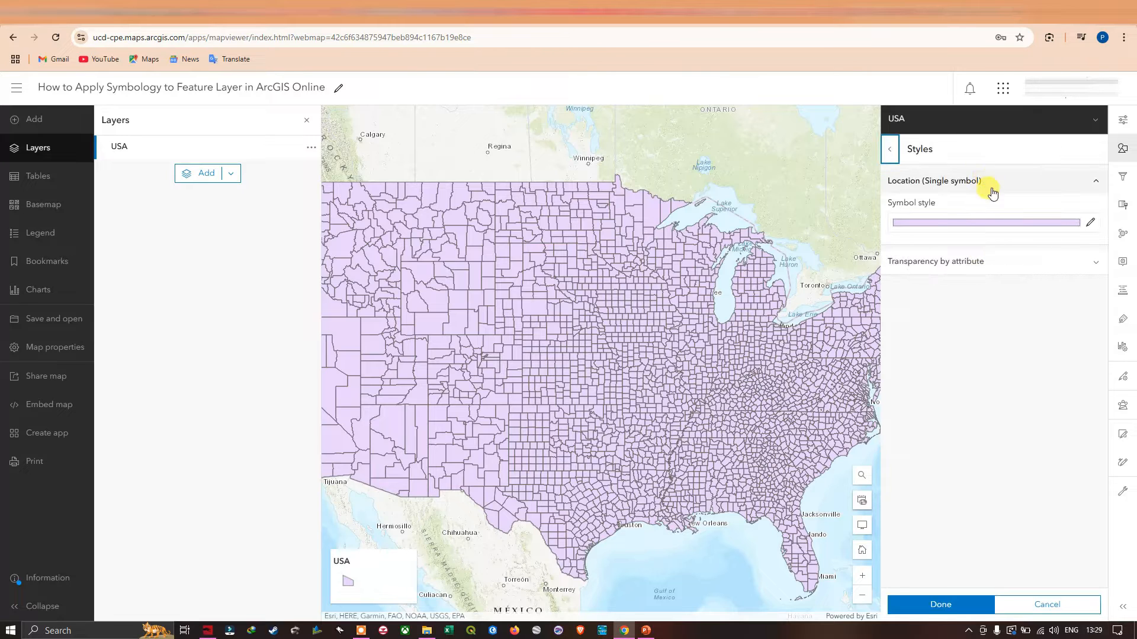
pyautogui.click(1091, 225)
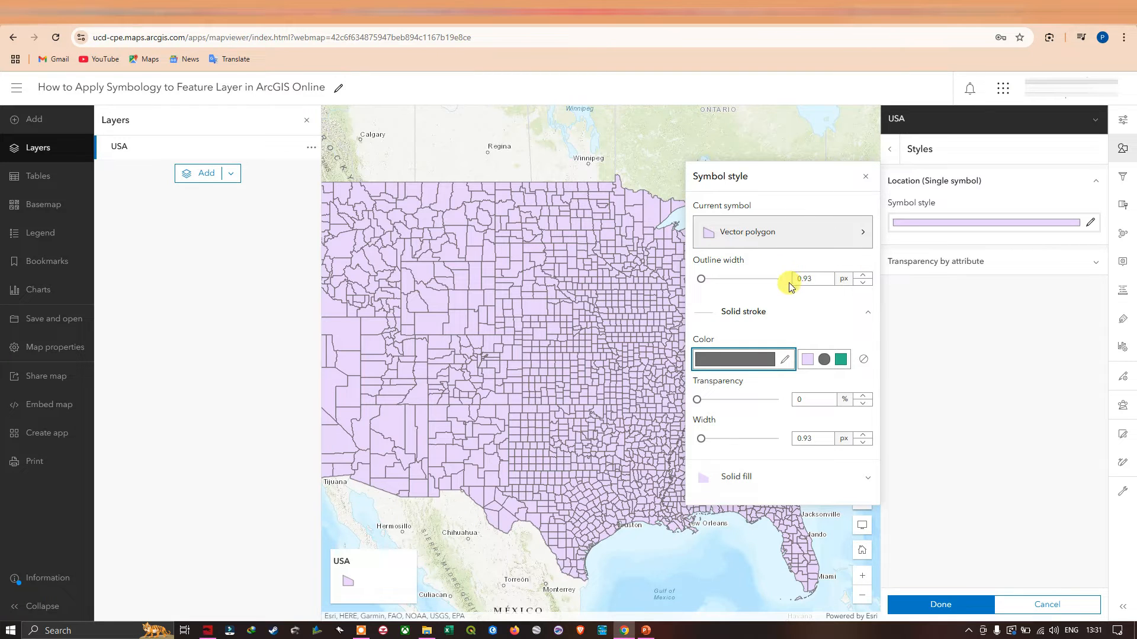
pyautogui.click(783, 359)
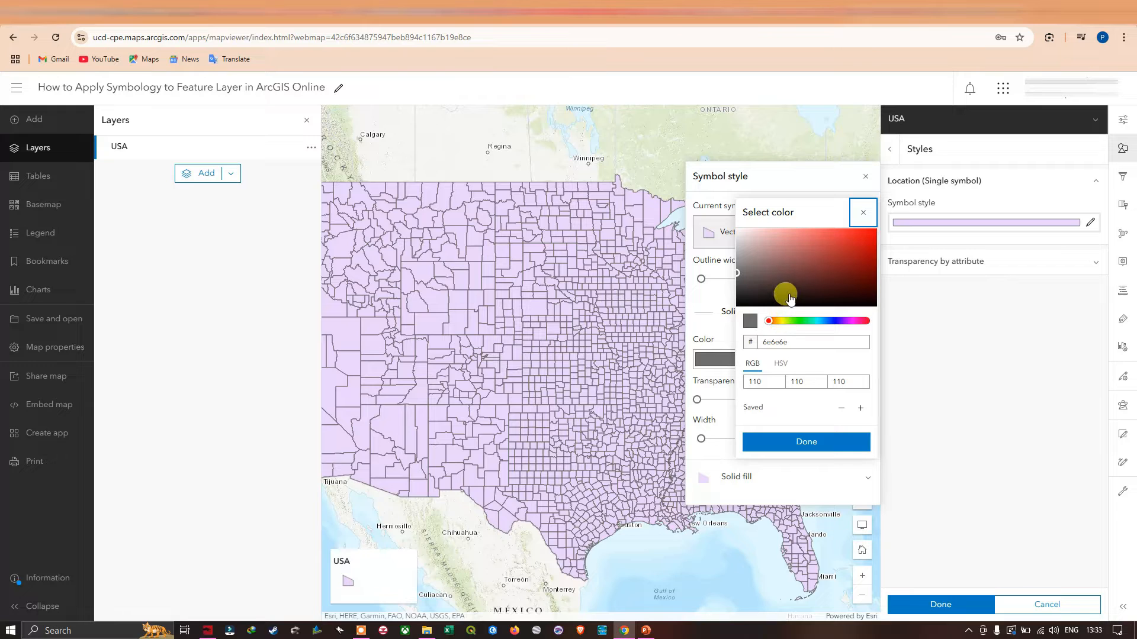
# Step: Try the outline colours #141313, #946565 and #803636 on the USA layer's polygons
pyautogui.click(744, 301)
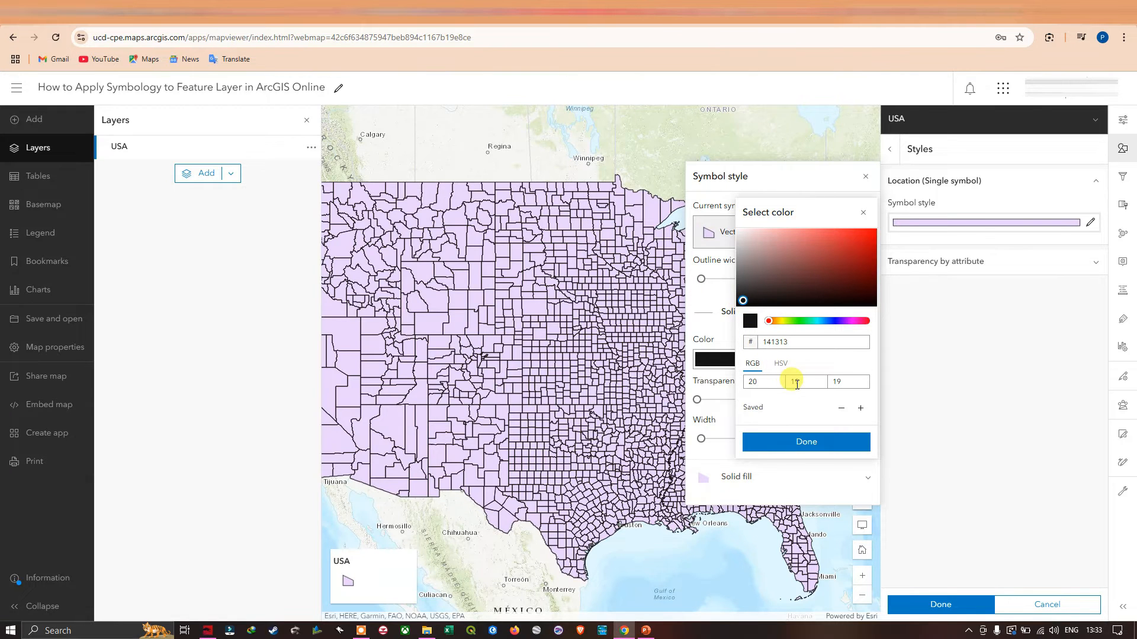
pyautogui.click(760, 363)
pyautogui.doubleClick(789, 342)
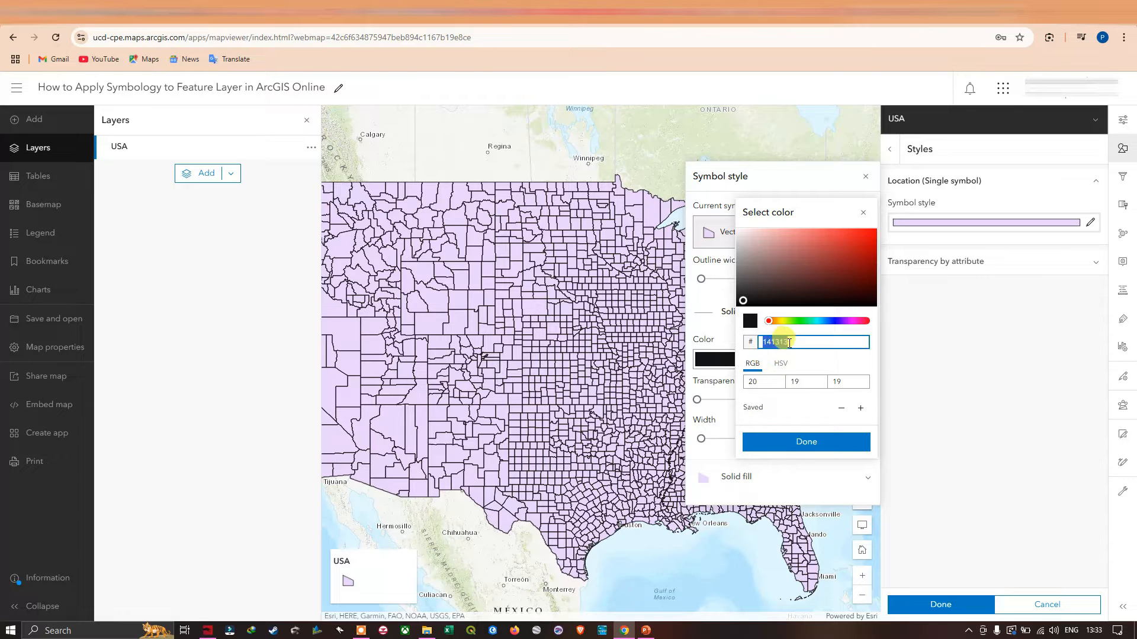
pyautogui.click(786, 342)
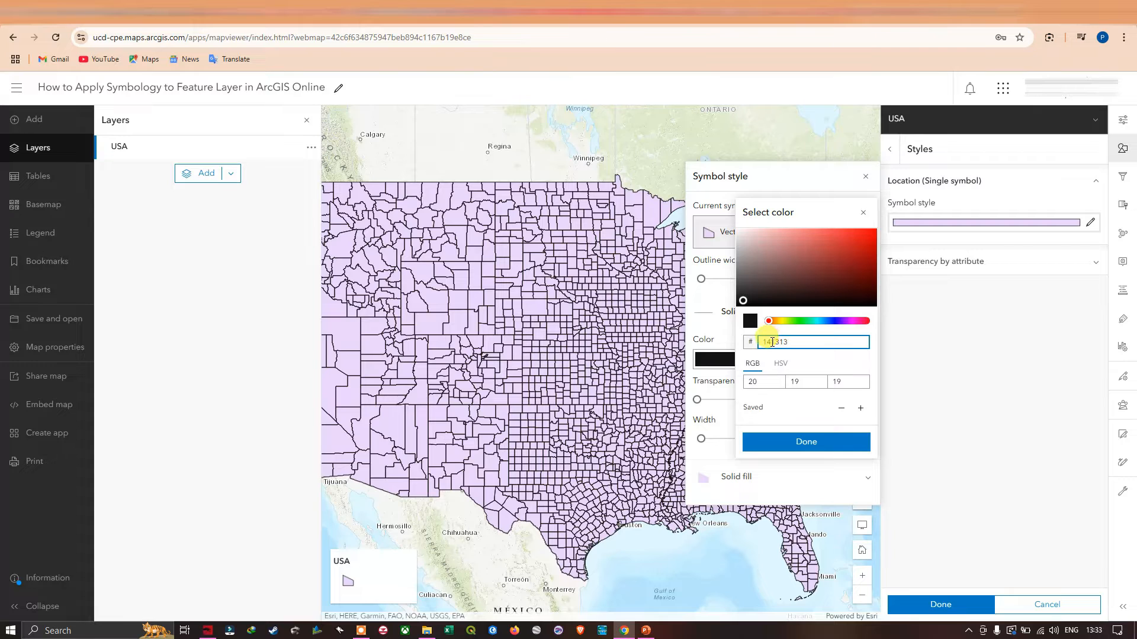
pyautogui.moveTo(742, 300); pyautogui.dragTo(781, 261)
pyautogui.click(788, 342)
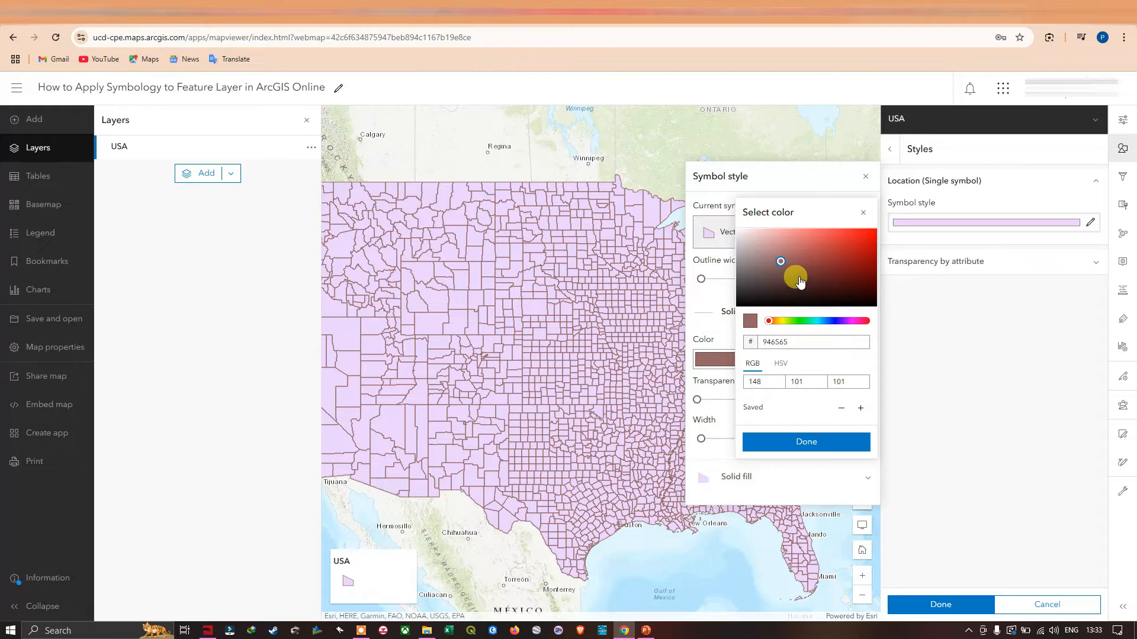
pyautogui.click(817, 267)
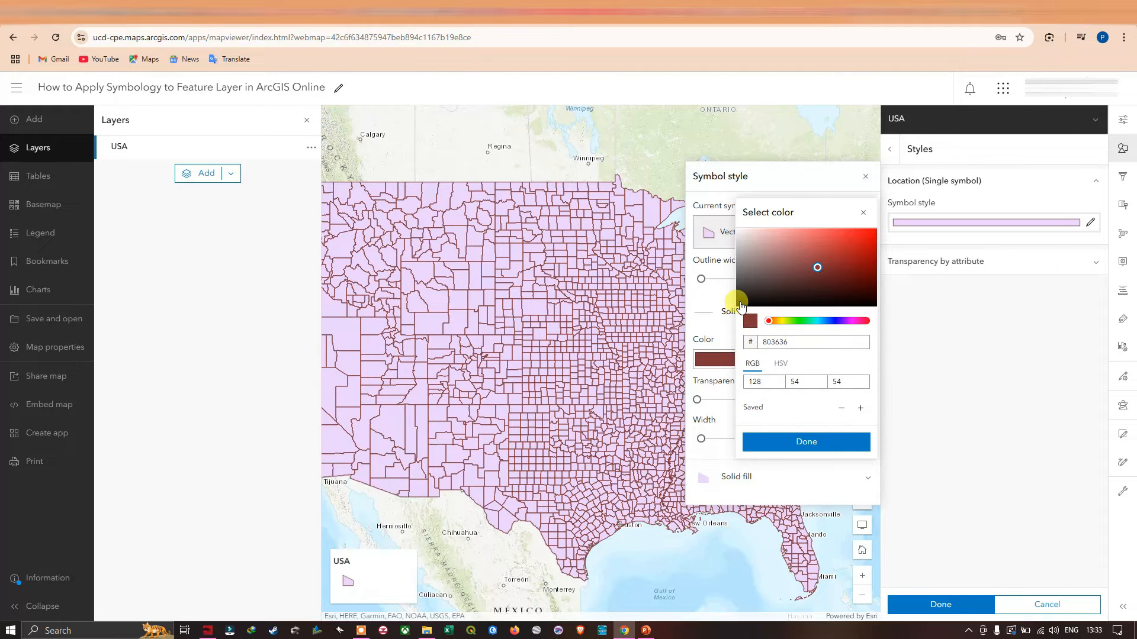
# Step: Set the solid stroke colour of the USA polygons to near-black #121111 and its transparency to 39%
pyautogui.click(743, 300)
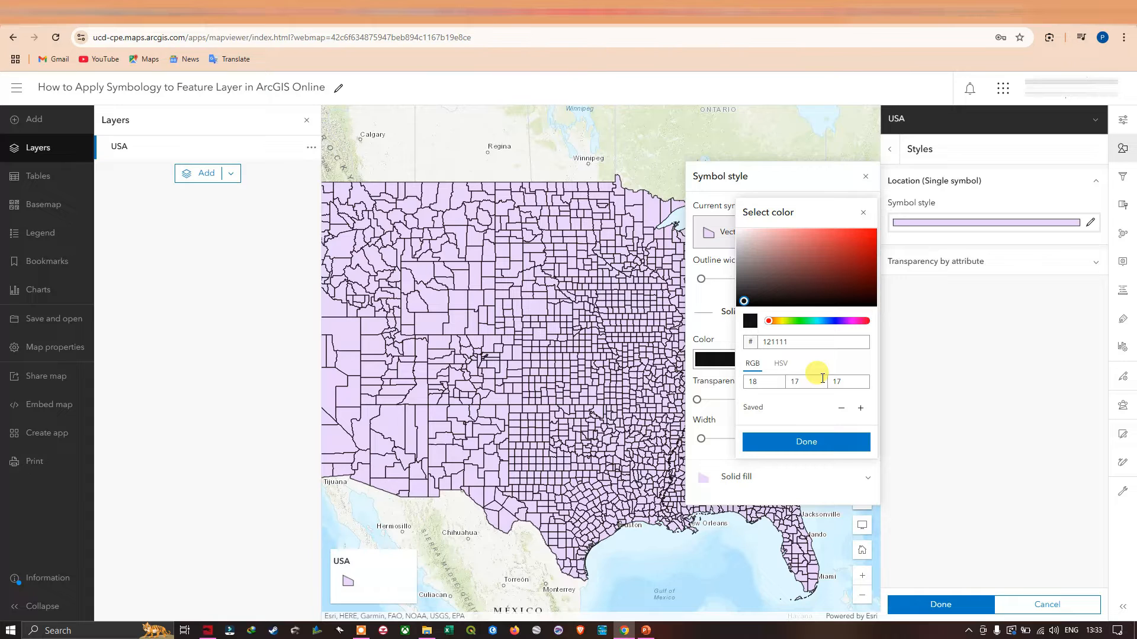
pyautogui.click(812, 436)
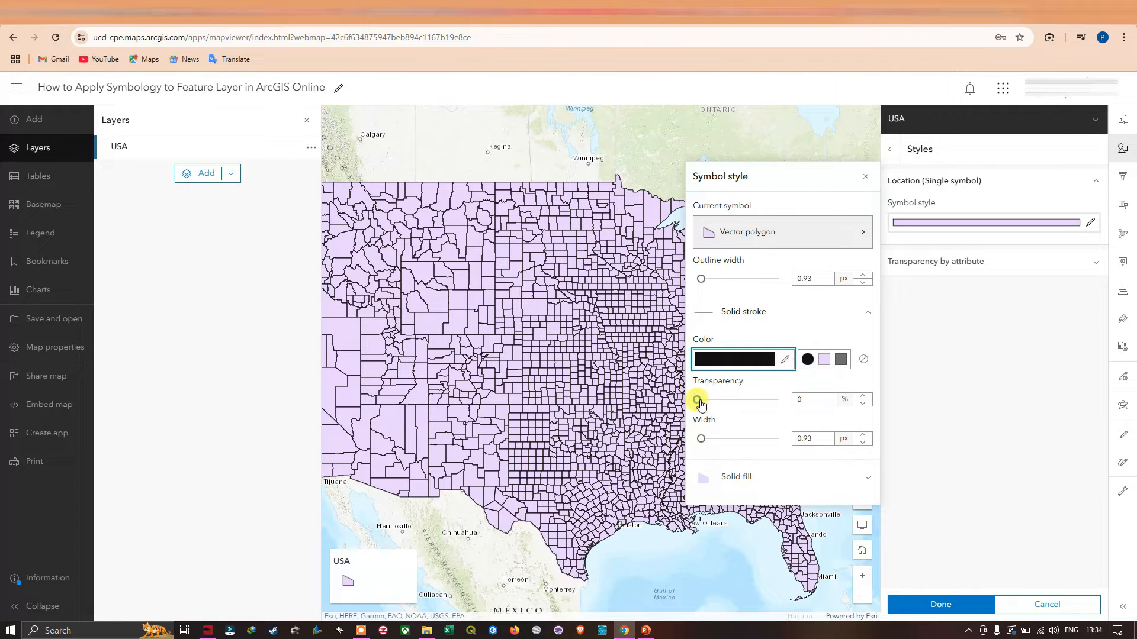
pyautogui.moveTo(699, 401); pyautogui.dragTo(729, 399)
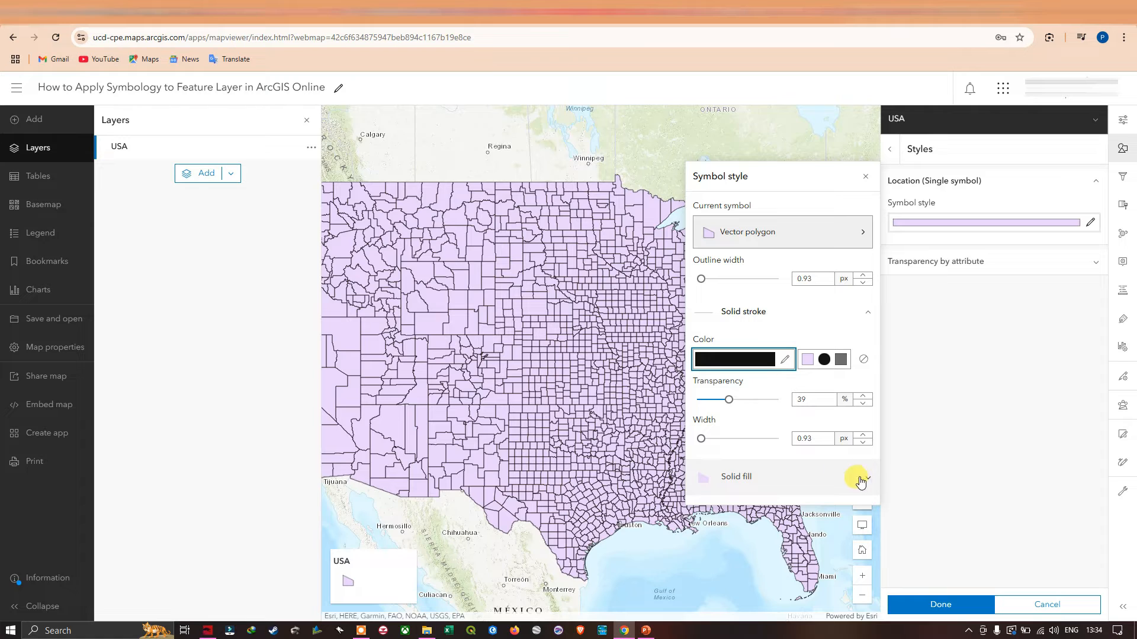
# Step: Set the USA polygons' stroke width to 1 px, give them no fill colour, and apply the layer style
pyautogui.moveTo(703, 439); pyautogui.dragTo(710, 438)
pyautogui.click(863, 443)
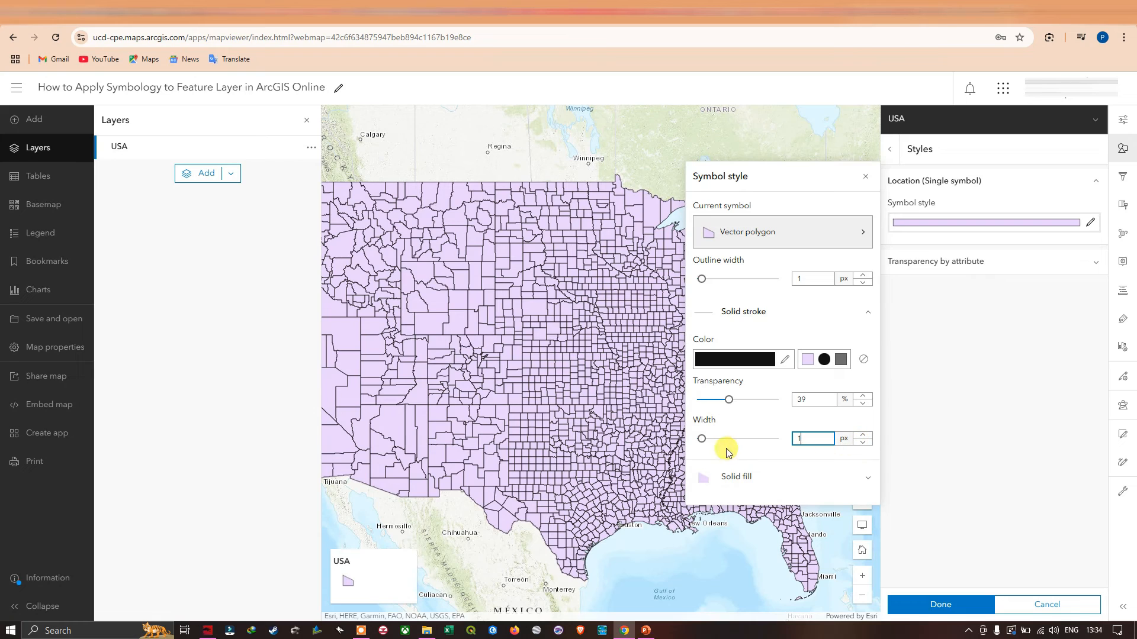
pyautogui.click(781, 475)
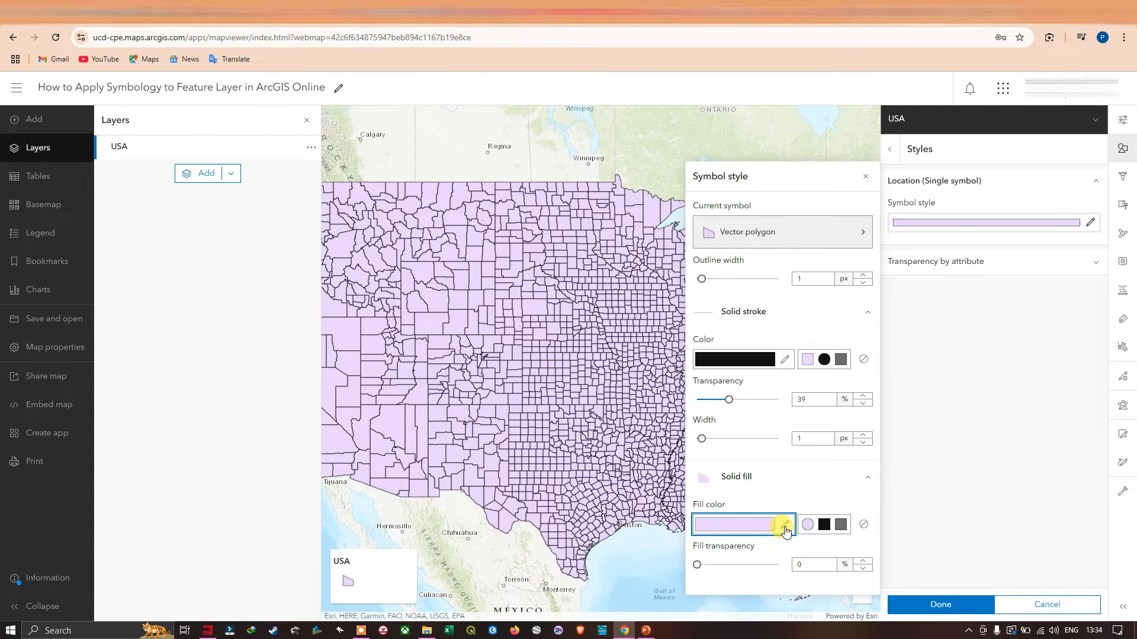
pyautogui.click(864, 525)
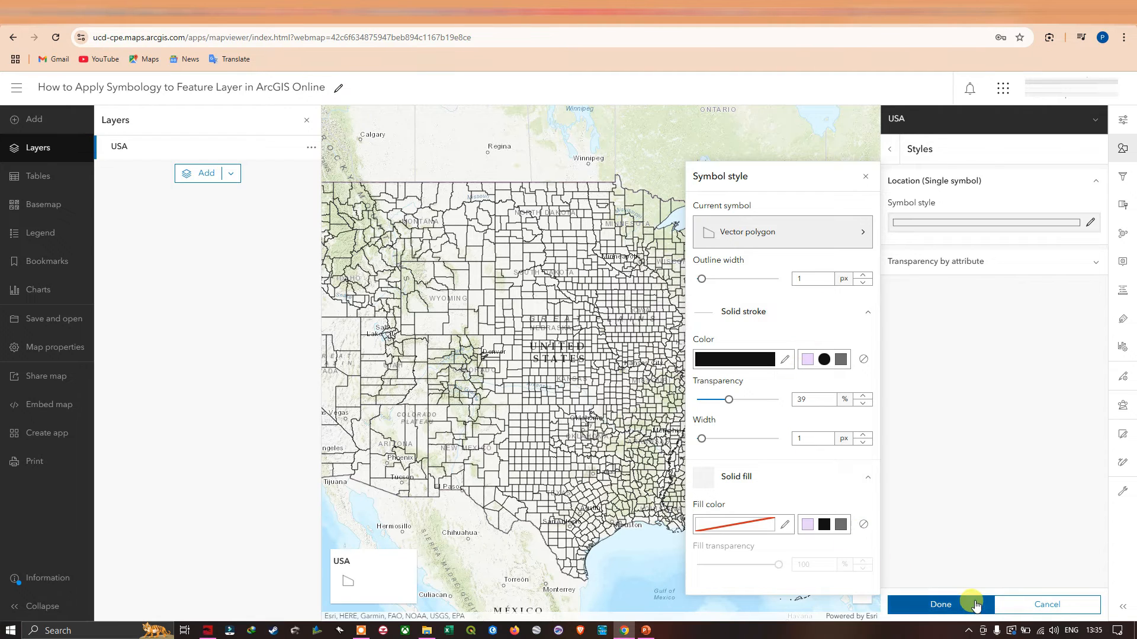
pyautogui.click(942, 604)
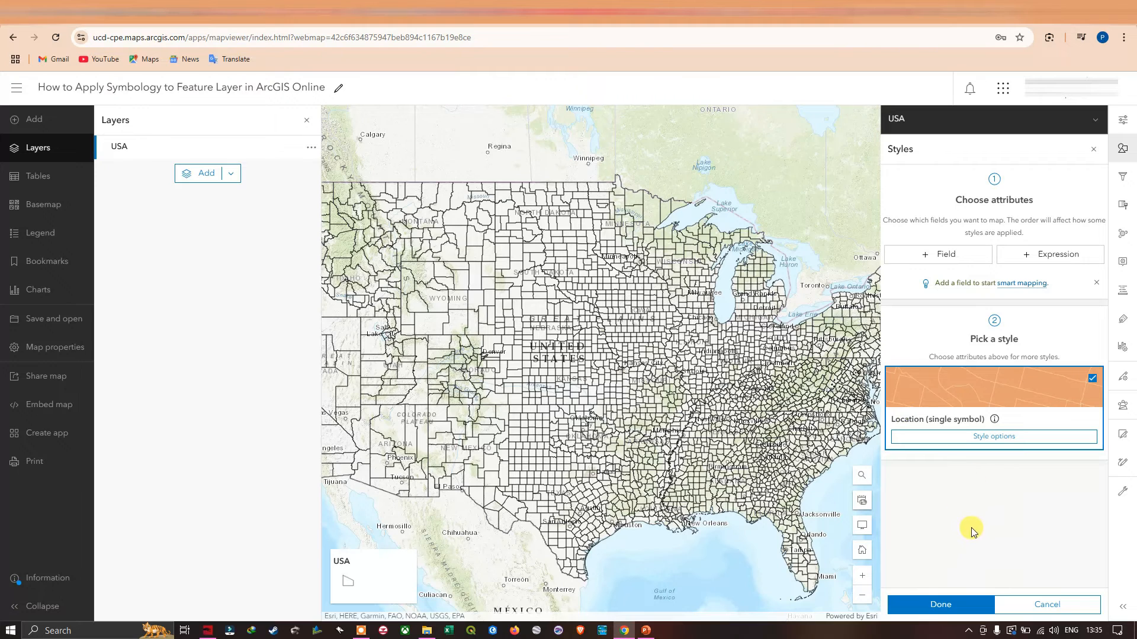
pyautogui.click(950, 603)
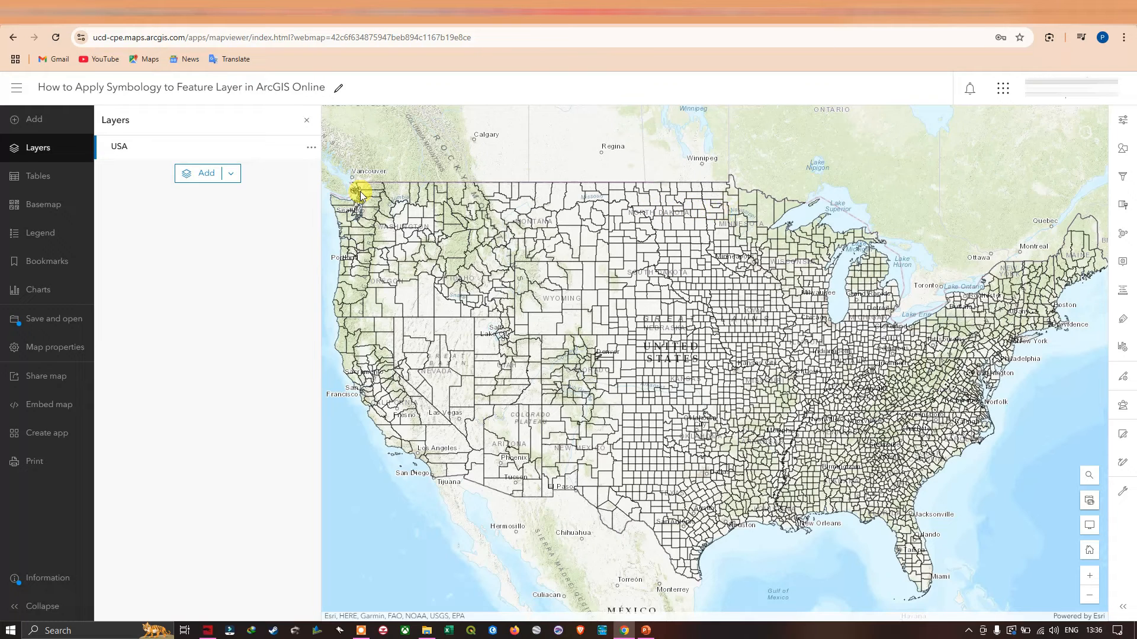
# Step: Browse the Living Atlas layers and search for "wildfire USA"
pyautogui.click(26, 119)
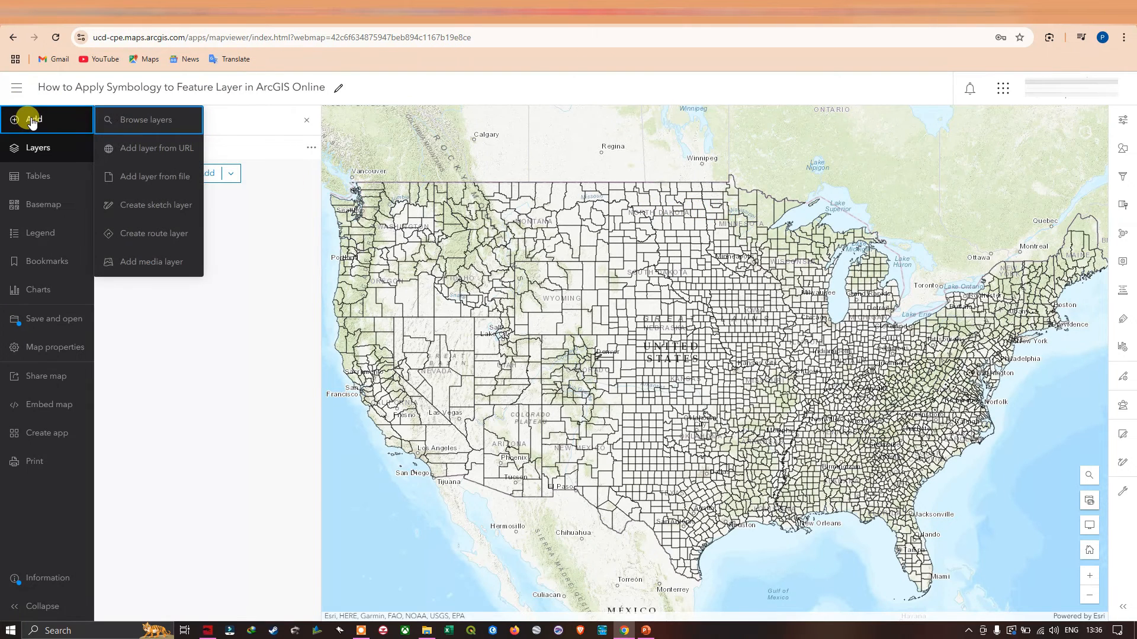
pyautogui.click(147, 120)
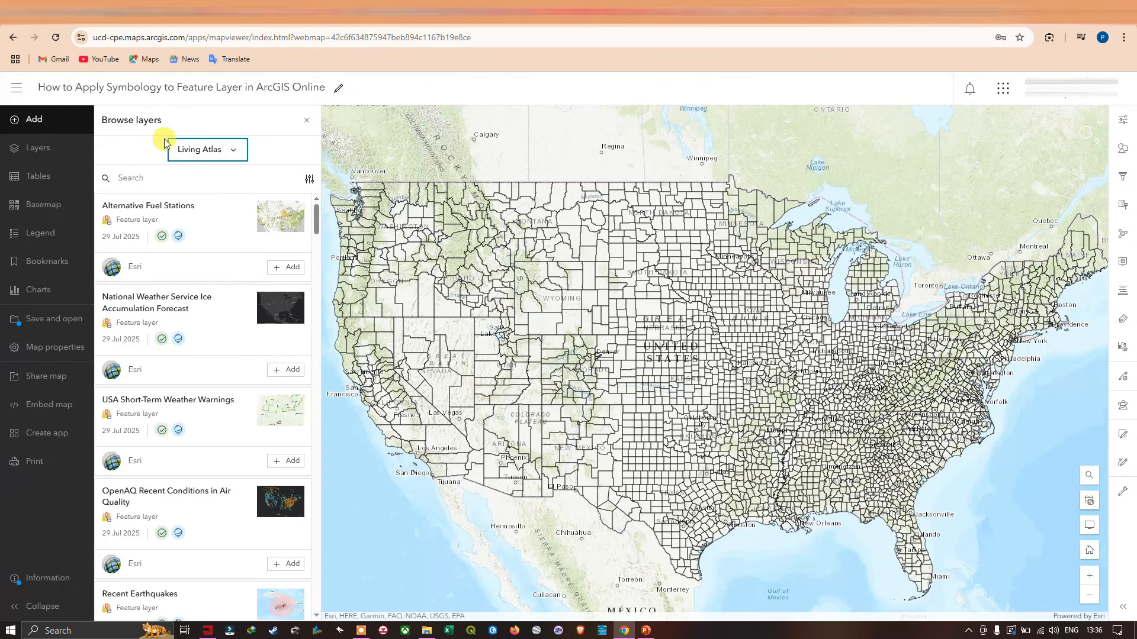
pyautogui.click(236, 153)
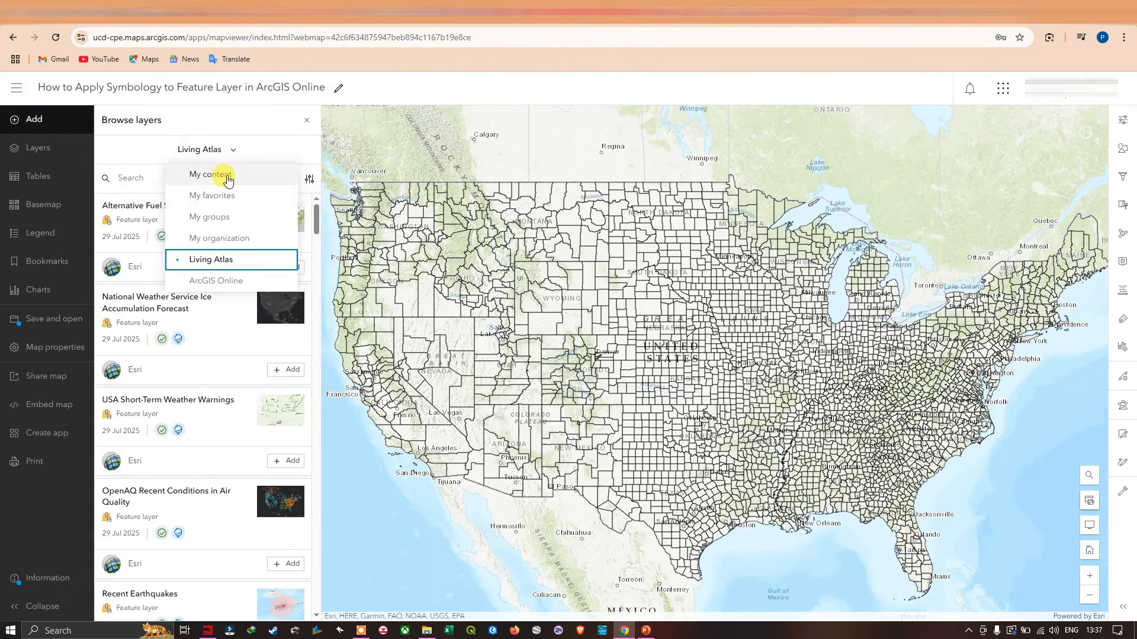
pyautogui.click(221, 259)
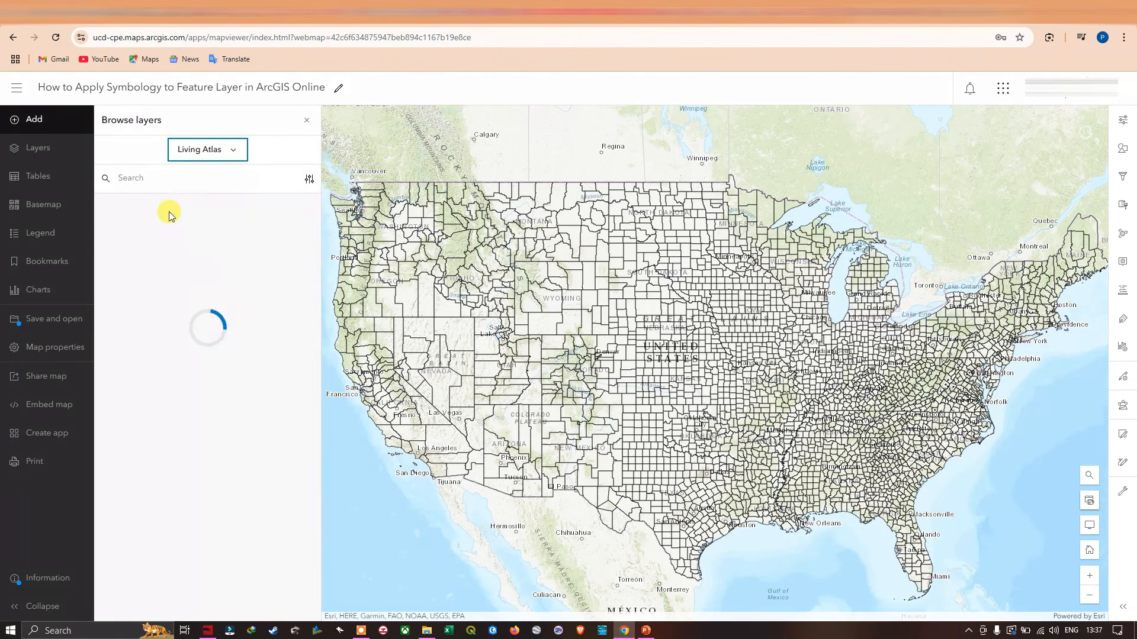
pyautogui.click(134, 179)
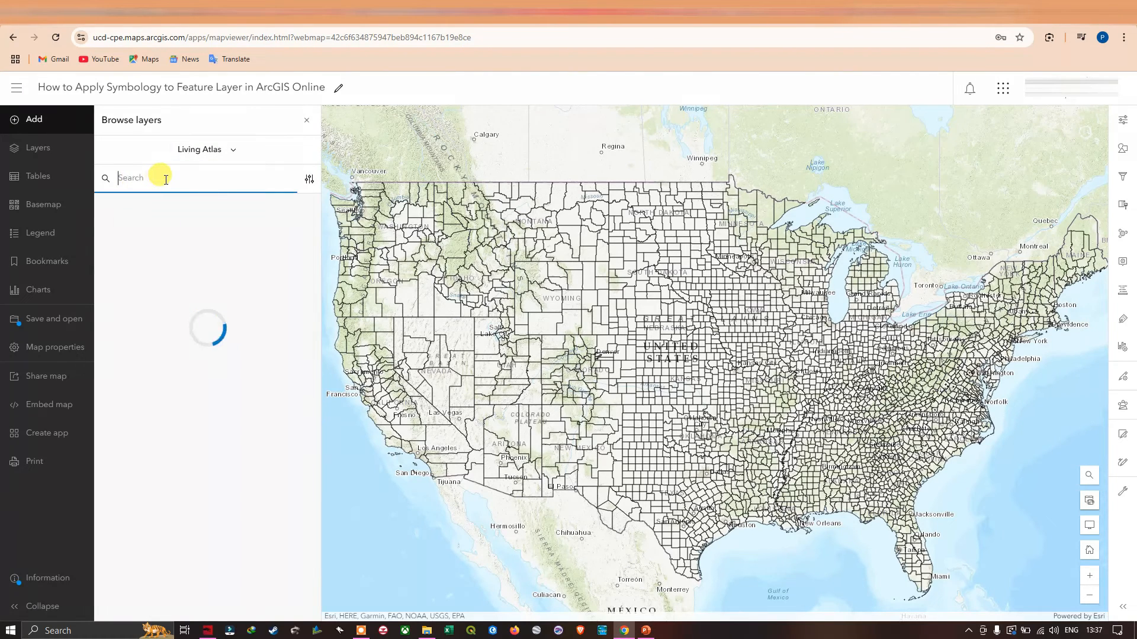
pyautogui.write('wildfire USA')
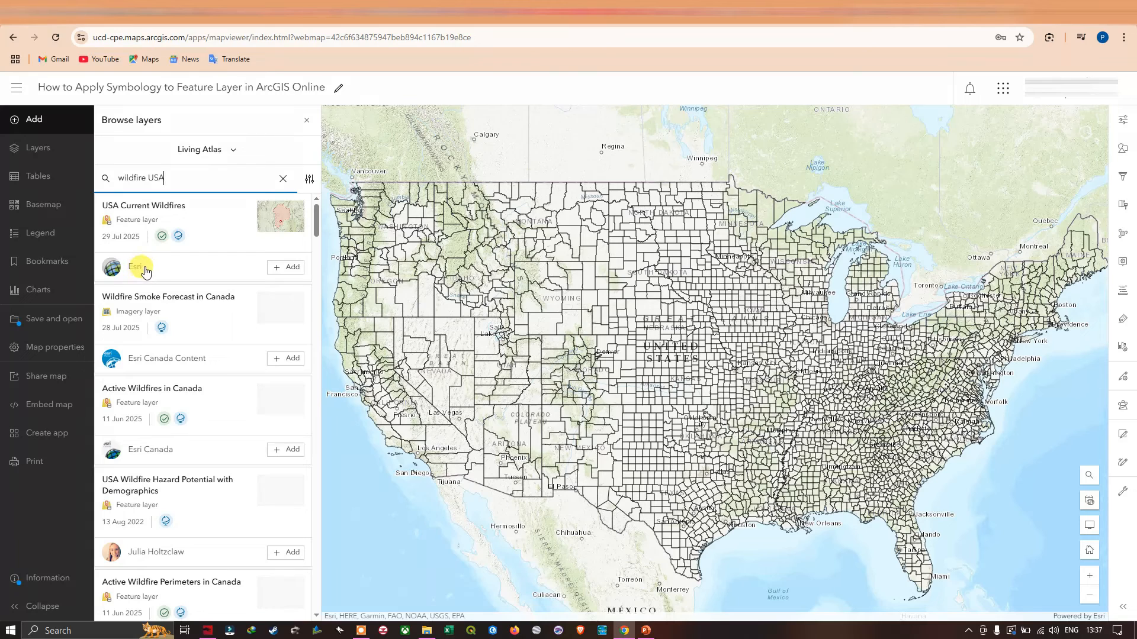
# Step: Add the USA Current Wildfires feature layer by Esri to the map, close its properties, and save the map
pyautogui.click(287, 267)
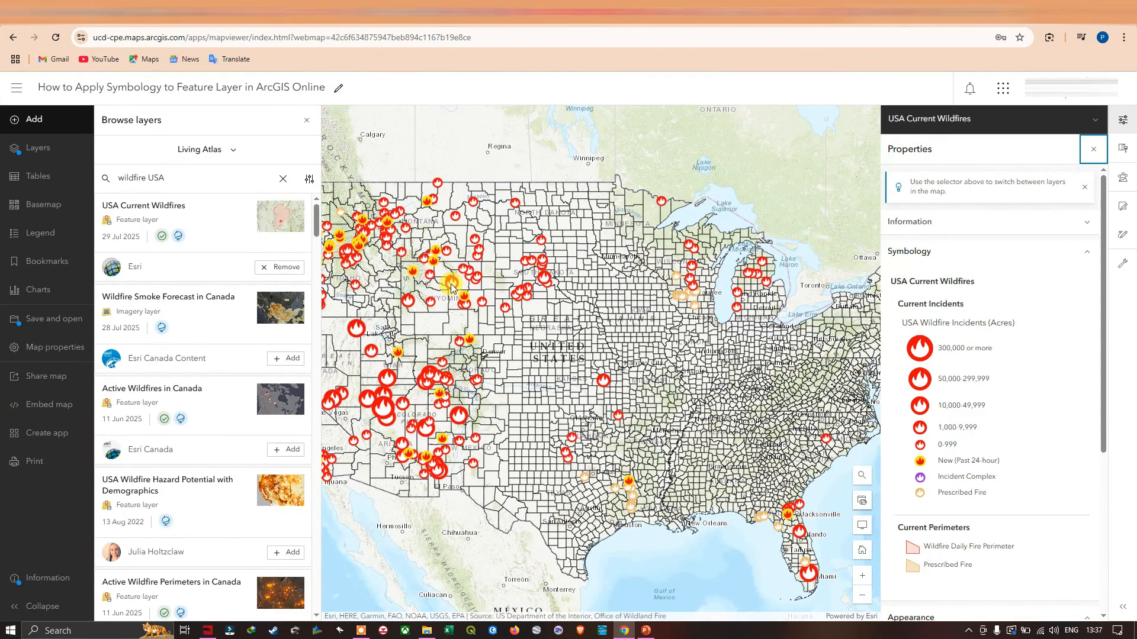
pyautogui.click(1094, 149)
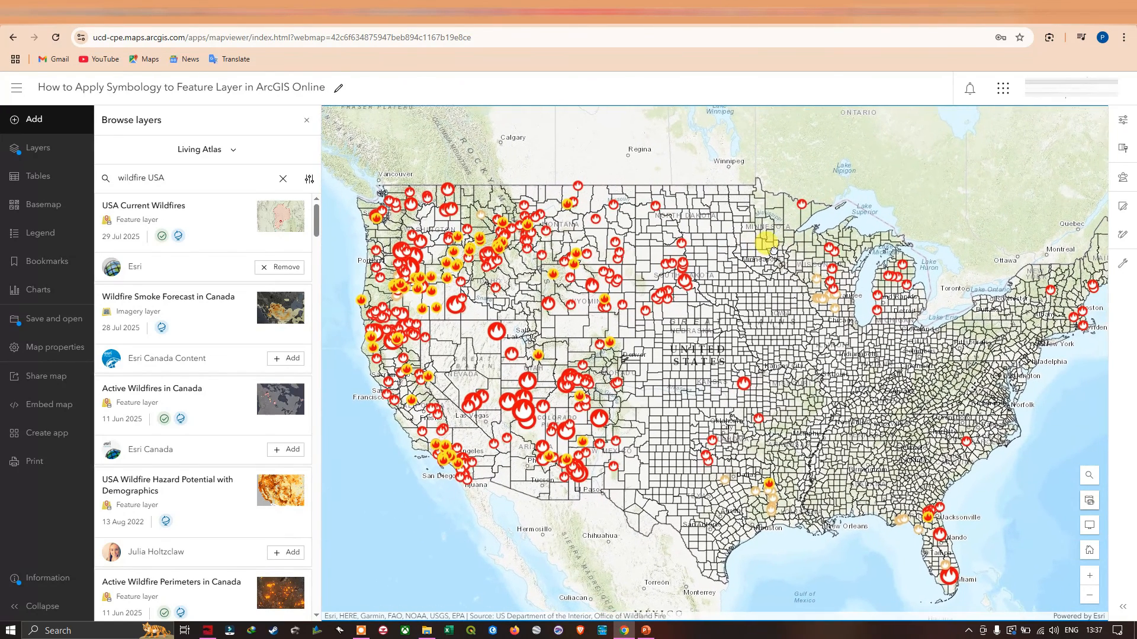
pyautogui.hotkey('ctrl', 's')
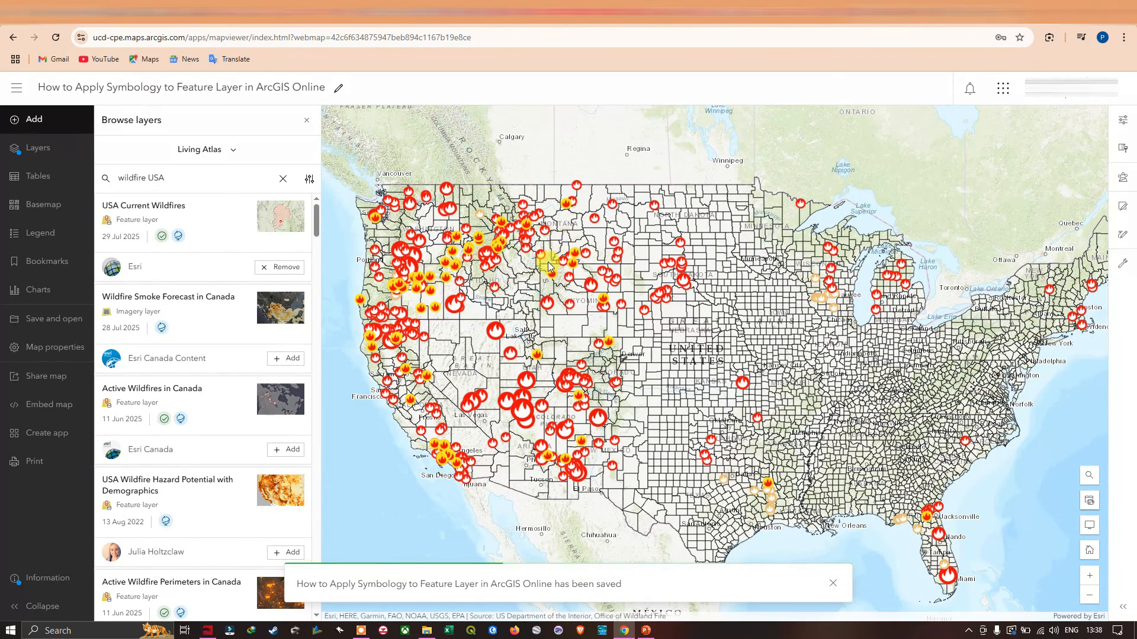